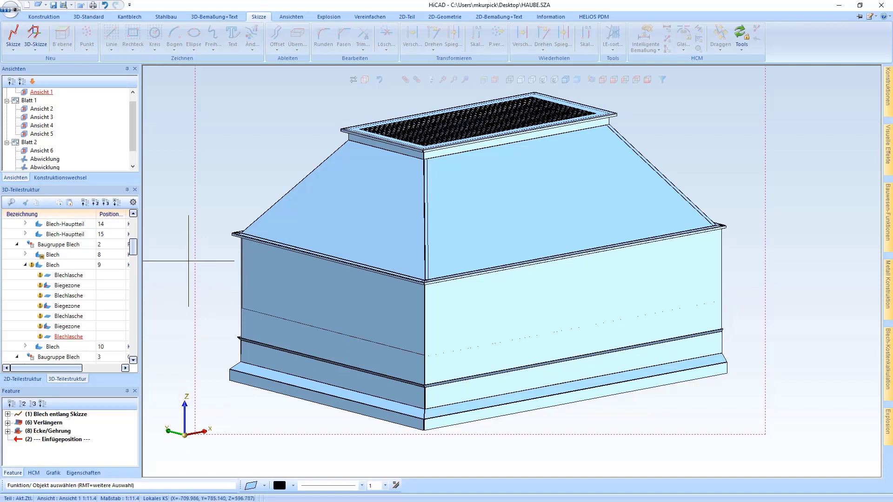
- Switch to the Kantblech ribbon to bring up the sheet-metal commands for HAUBE.SZA
click(130, 17)
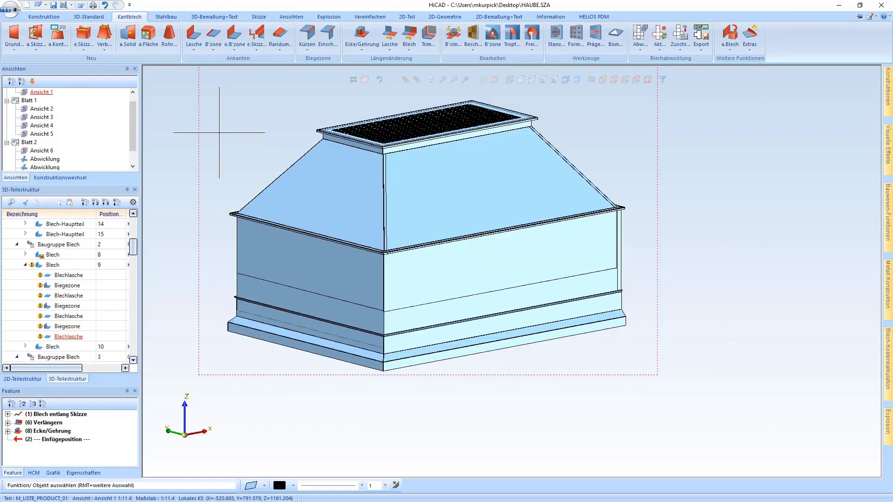
- Start Laschen entlang Skizze on the lower front Blechlasche and show the sketch source choices
scroll(363, 424, up, 5)
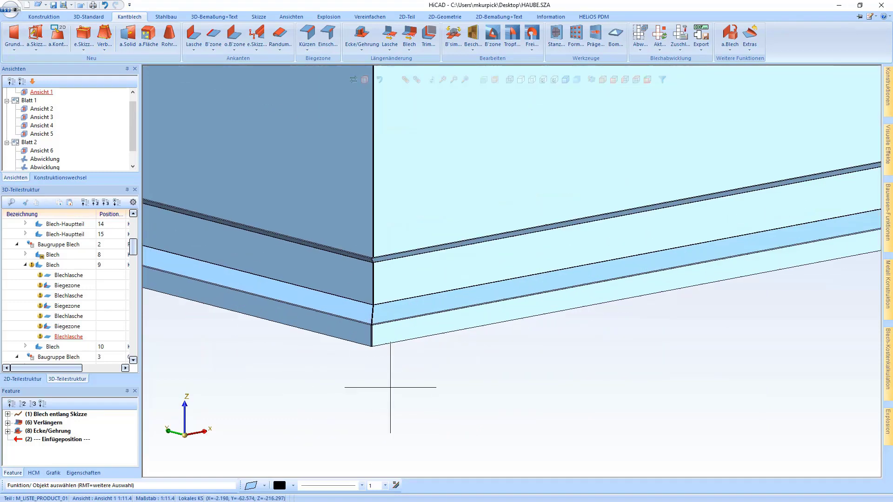
right_click(388, 346)
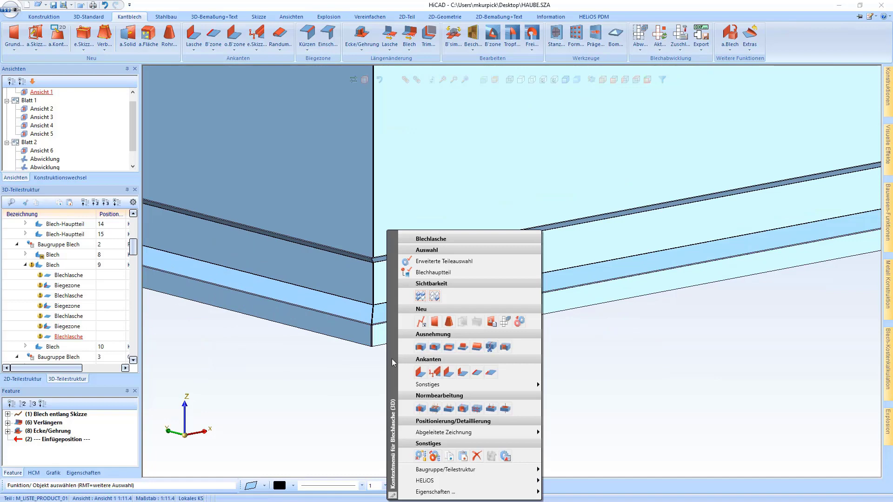
click(435, 374)
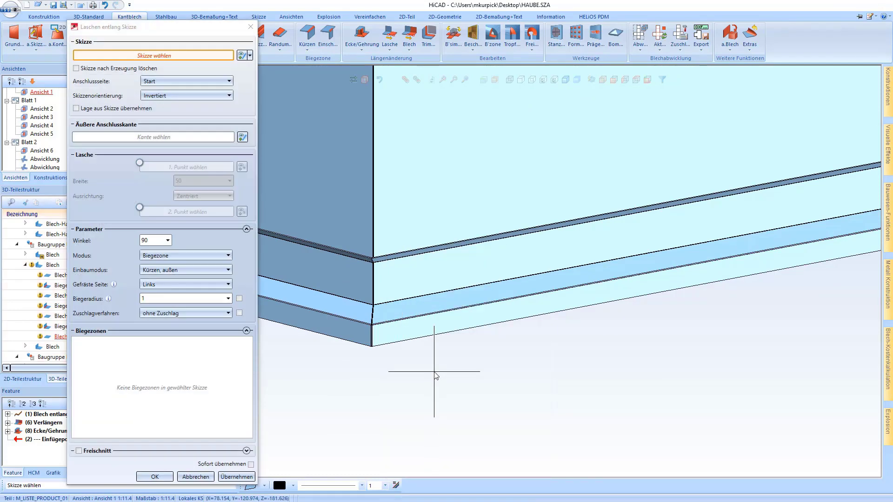
click(249, 56)
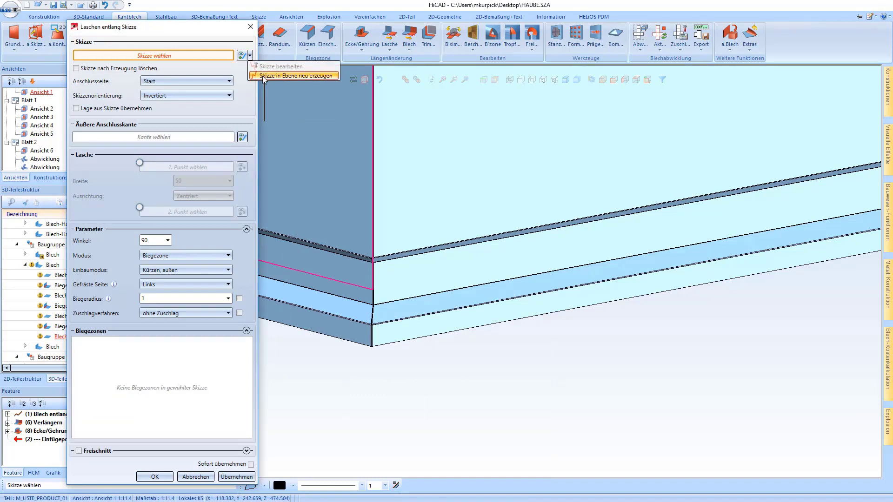
- Create a new sketch plane at the hood's bottom corner and switch to front view
click(263, 76)
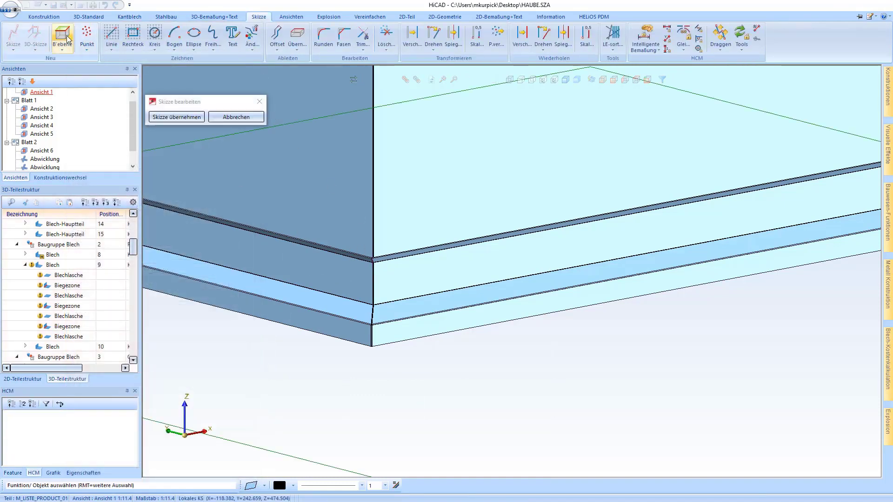
click(66, 39)
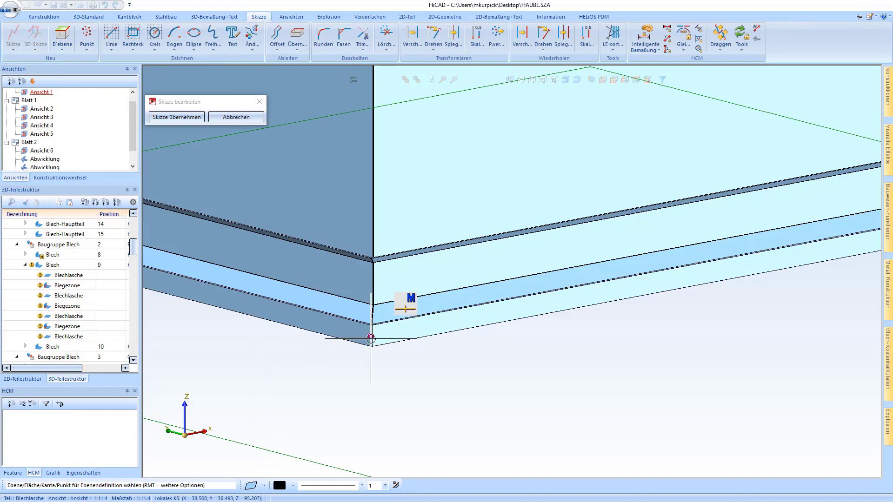
scroll(371, 339, up, 5)
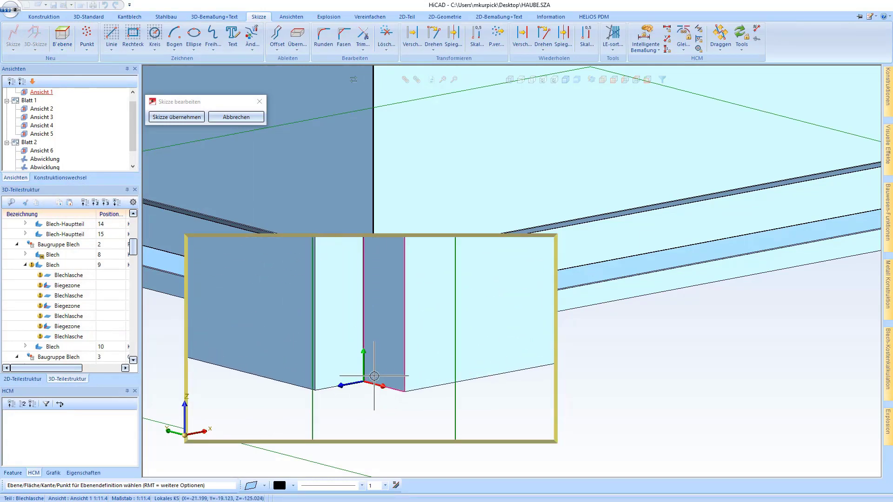
click(373, 374)
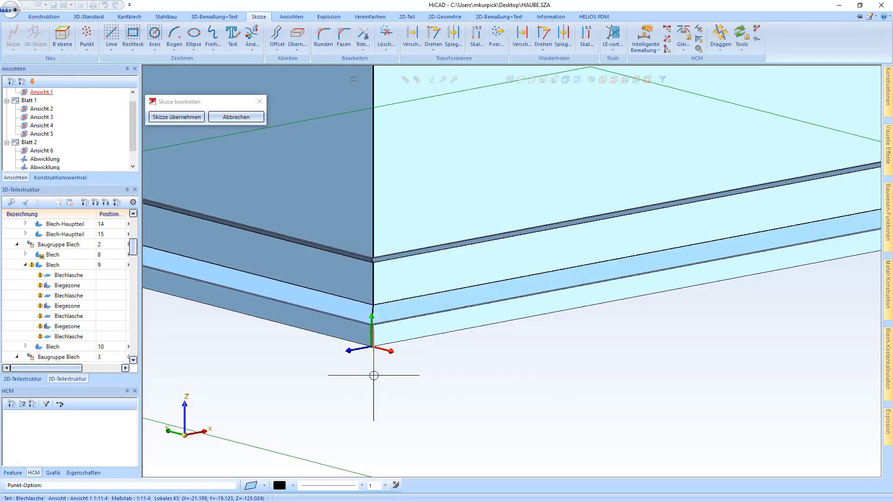
click(647, 80)
- Draw the flange profile polyline: 50 horizontal, 35 vertical, then an angled leg, and accept it
click(111, 37)
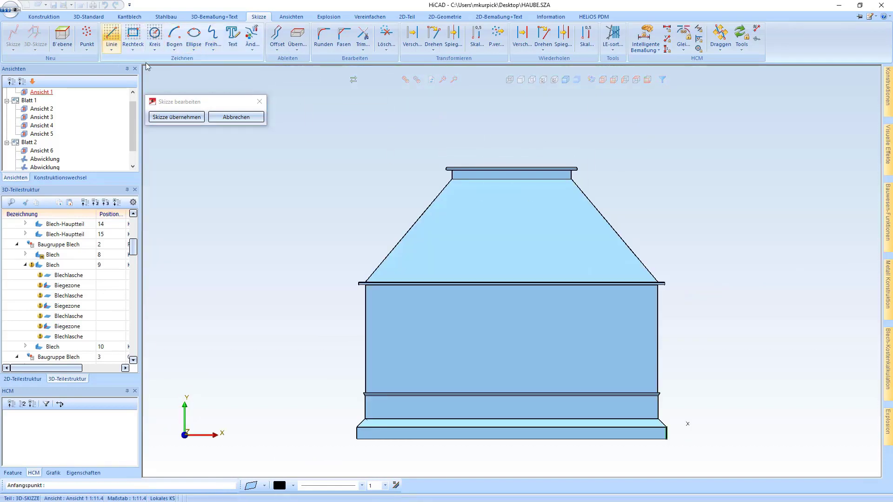
scroll(695, 453, up, 3)
scroll(540, 392, up, 2)
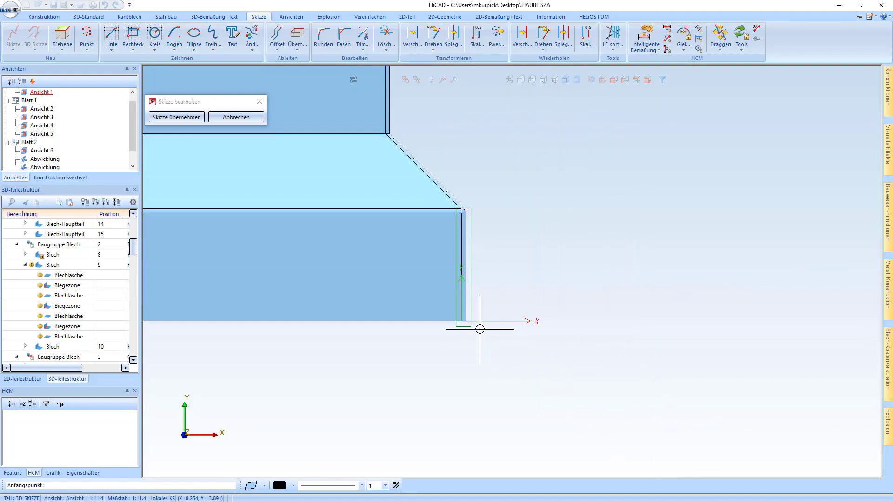
scroll(479, 325, up, 2)
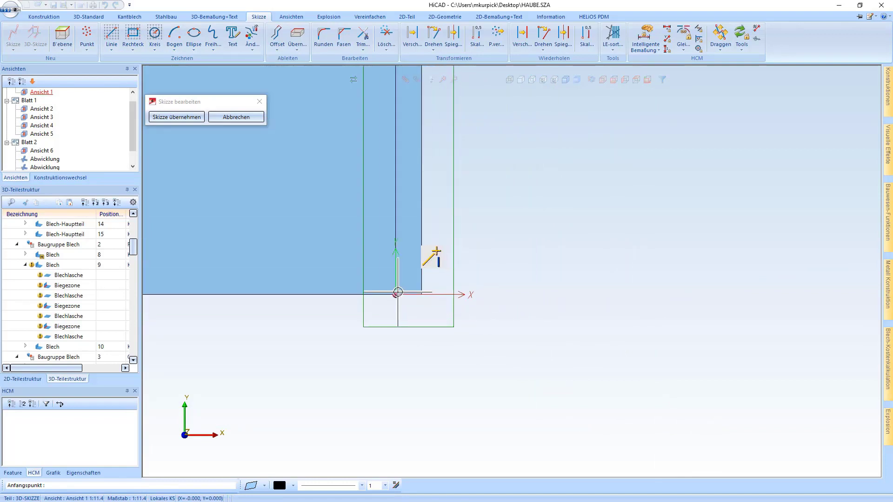
click(397, 293)
scroll(392, 311, down, 2)
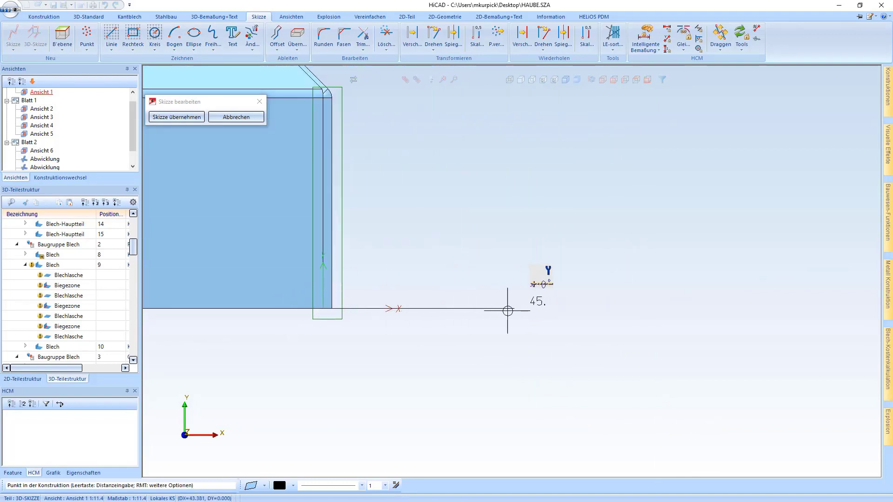
click(535, 309)
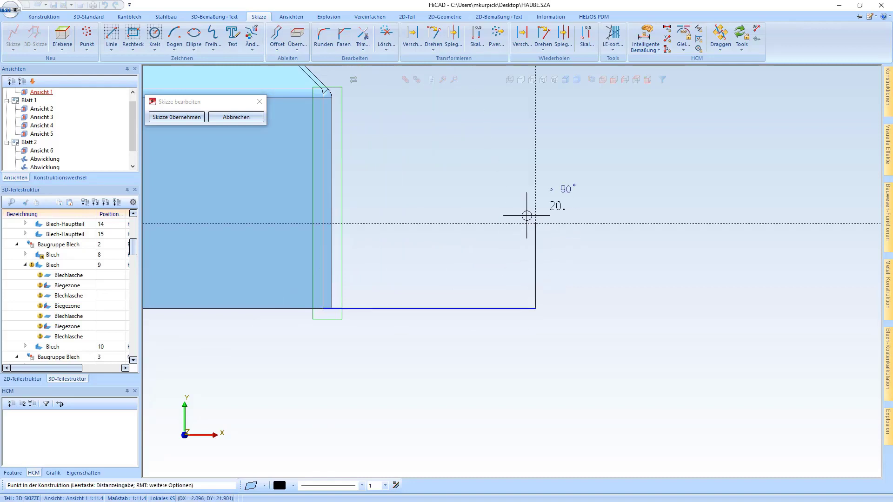
click(532, 160)
scroll(471, 287, down, 2)
click(572, 192)
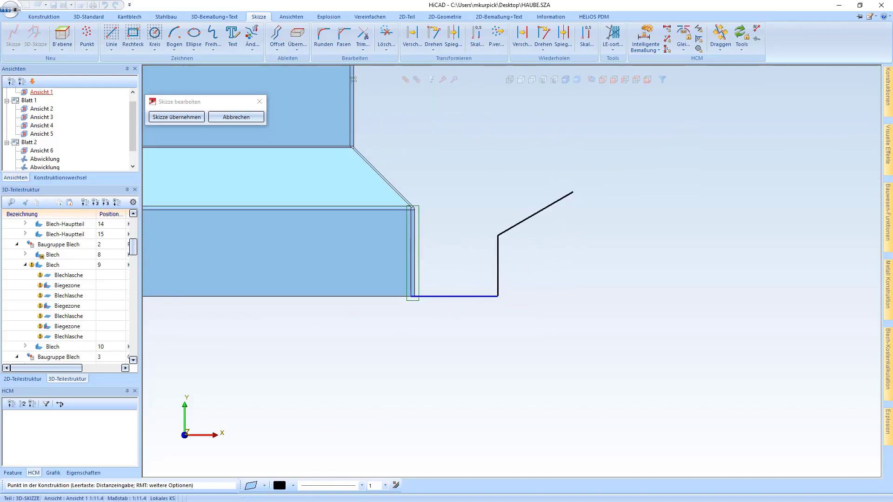
key(Escape)
click(177, 117)
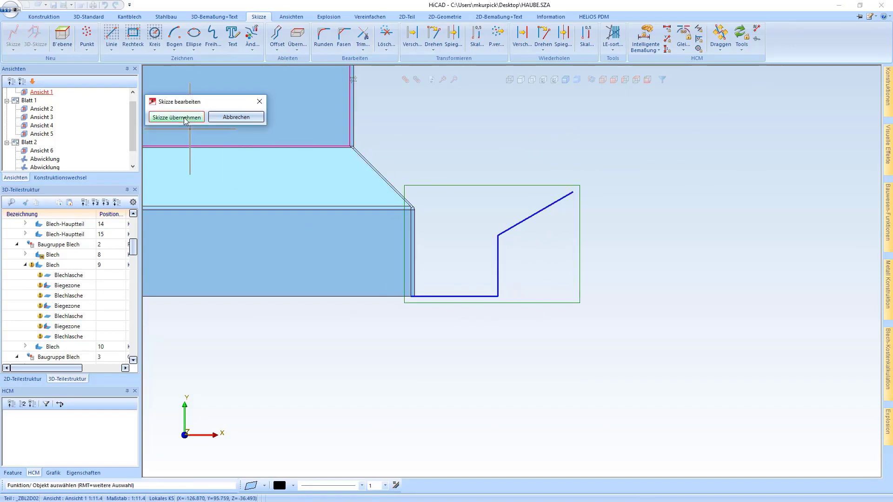
- Pick the hood's bottom edge as connection edge and create the flange along the sketch
click(353, 79)
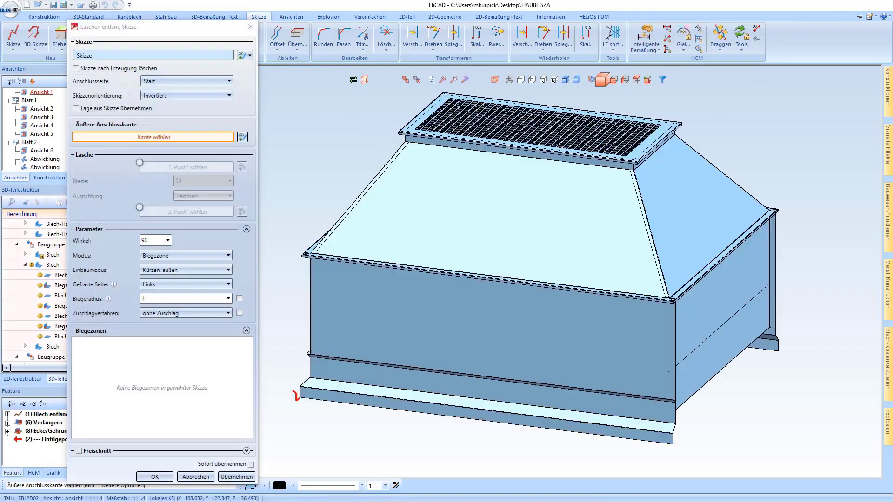
scroll(307, 399, up, 5)
scroll(308, 399, up, 2)
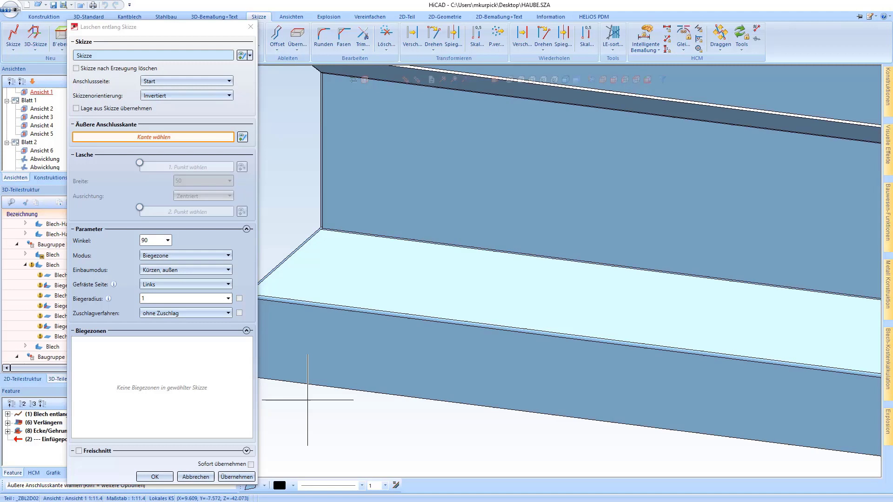
scroll(304, 382, up, 2)
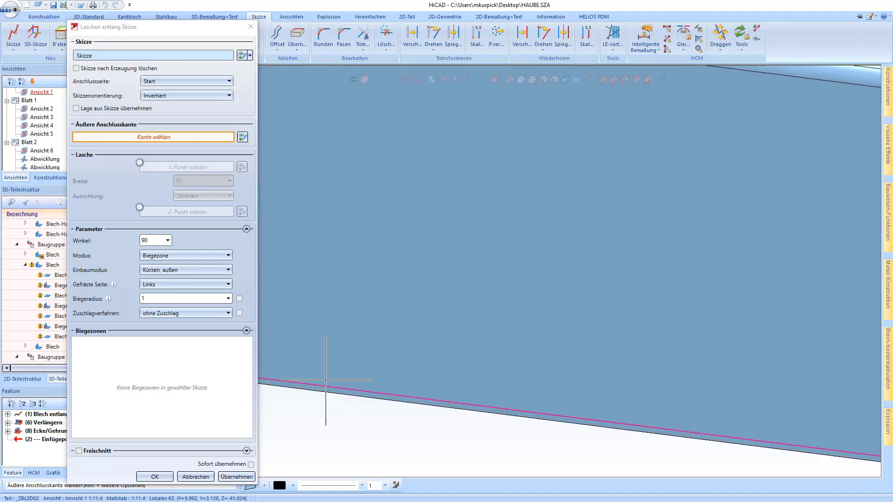
click(418, 406)
scroll(404, 419, down, 3)
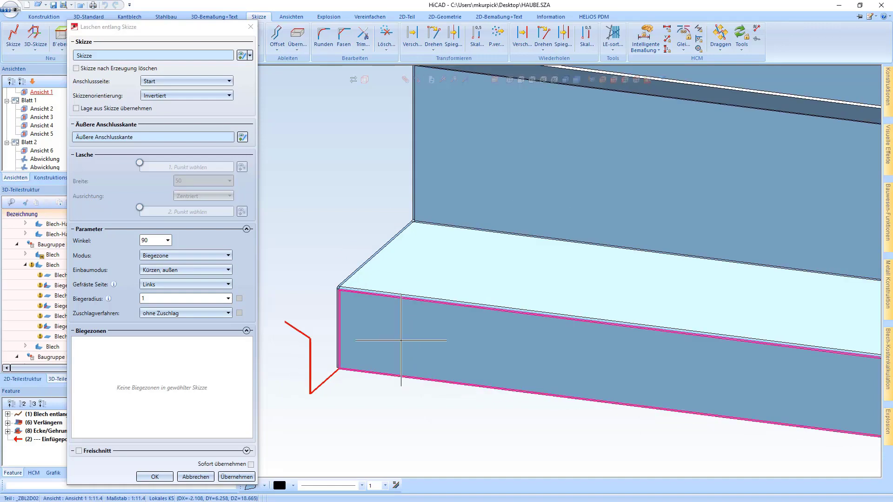
mouse_move(406, 341)
middle_down()
mouse_move(485, 337)
mouse_move(514, 313)
mouse_move(442, 353)
middle_up()
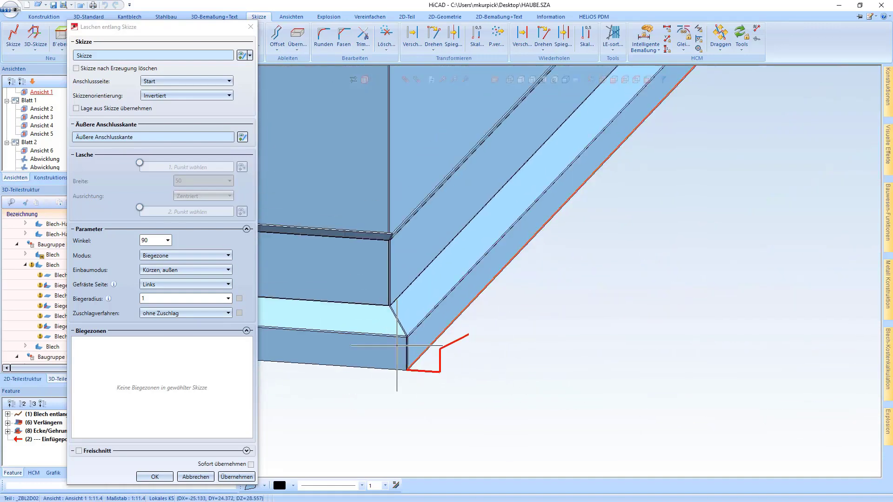
click(155, 477)
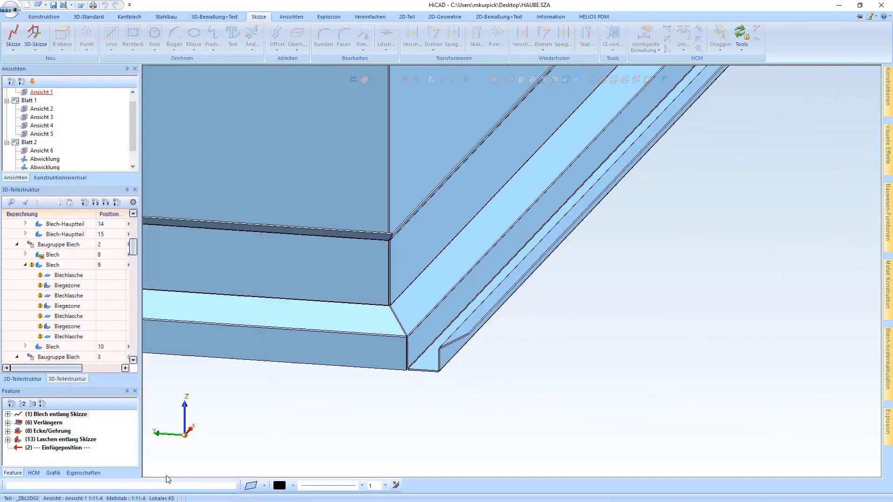
- Orbit to the bottom flange corner and bring up the flange part's context menu
scroll(284, 375, down, 2)
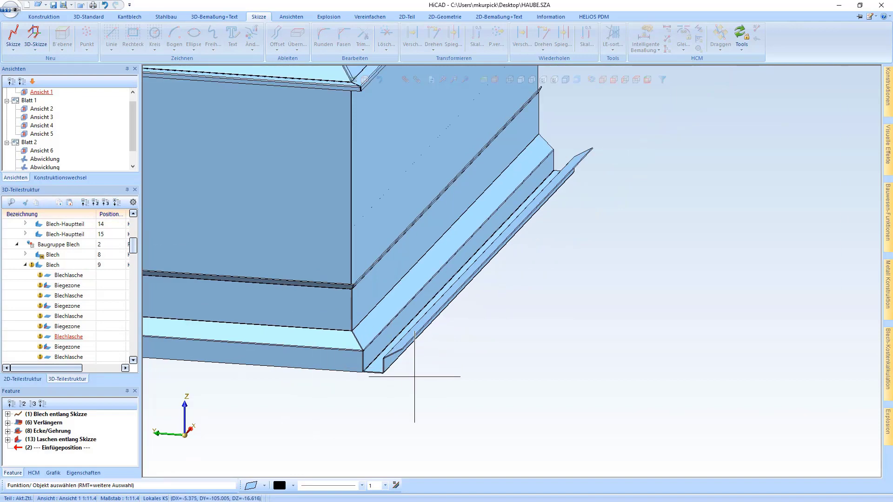
scroll(397, 356, up, 2)
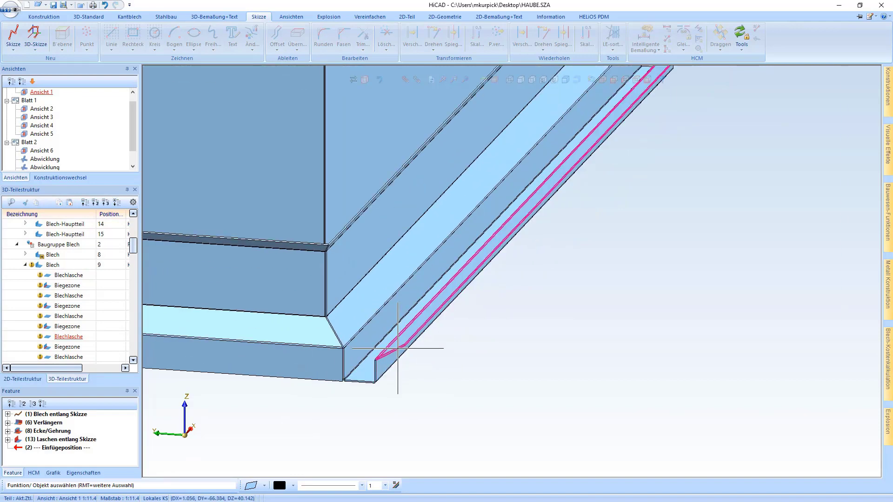
middle_drag(398, 348, 272, 365)
scroll(319, 371, up, 3)
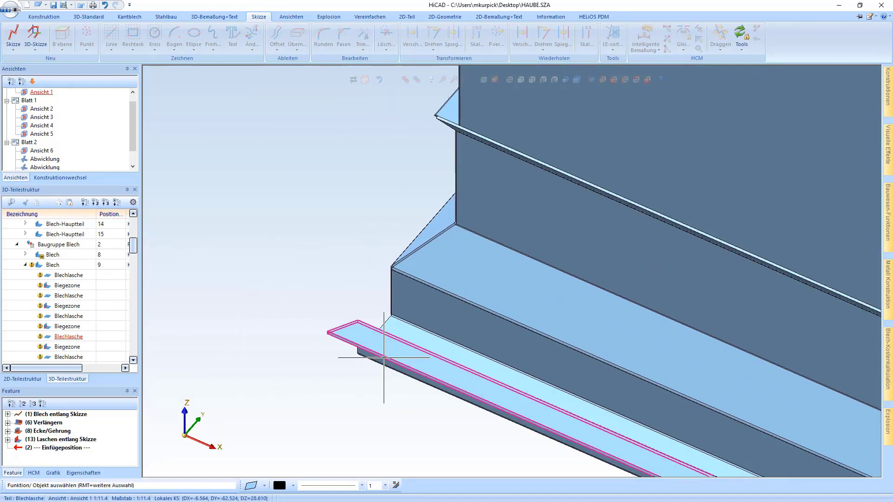
scroll(310, 369, down, 2)
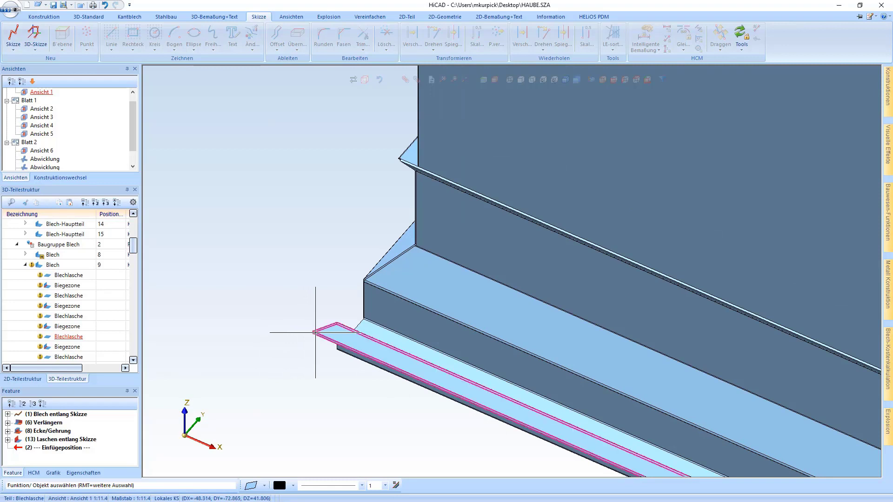
right_click(315, 332)
- Start Lasche ankanten with the first point offset R -200 0 from the flange corner
click(349, 372)
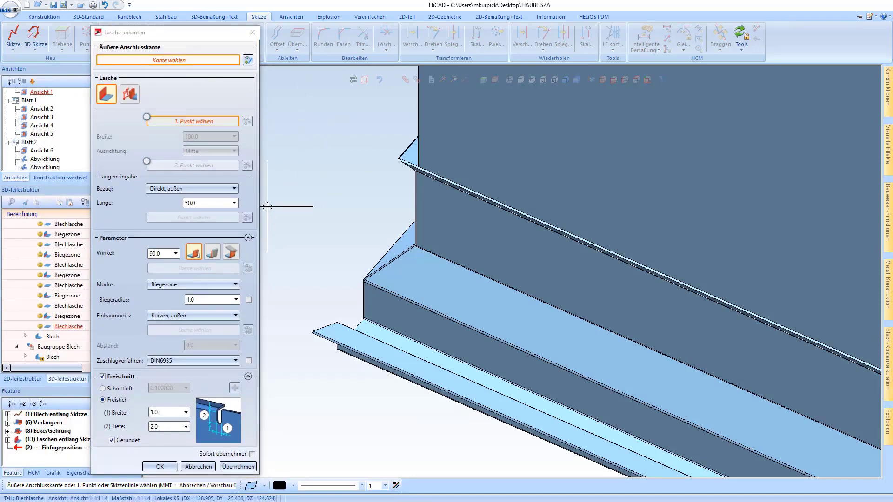
middle_click(313, 283)
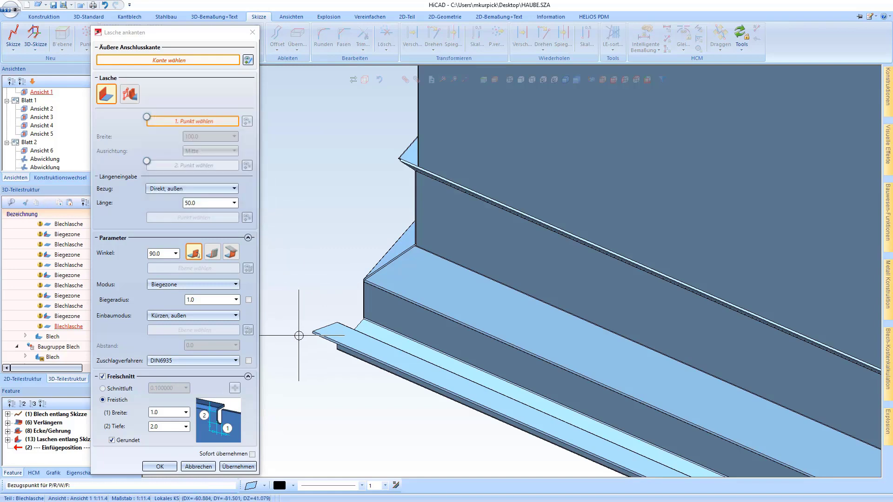
scroll(312, 331, up, 2)
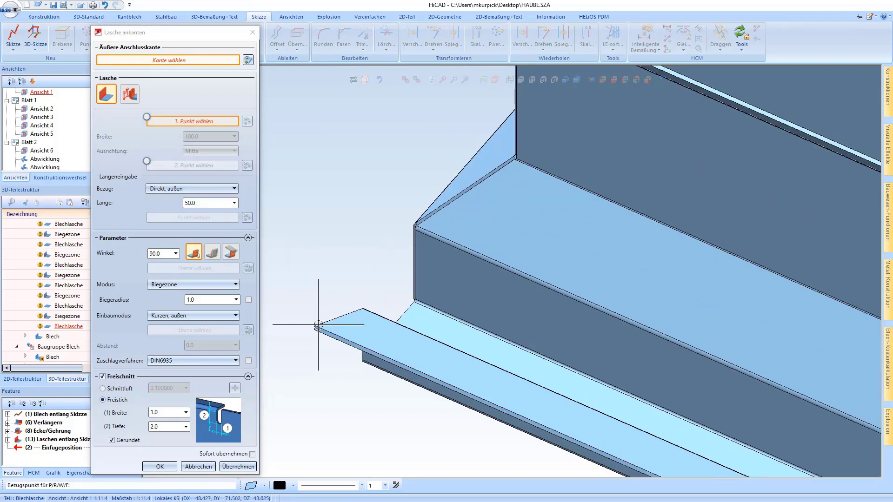
click(319, 325)
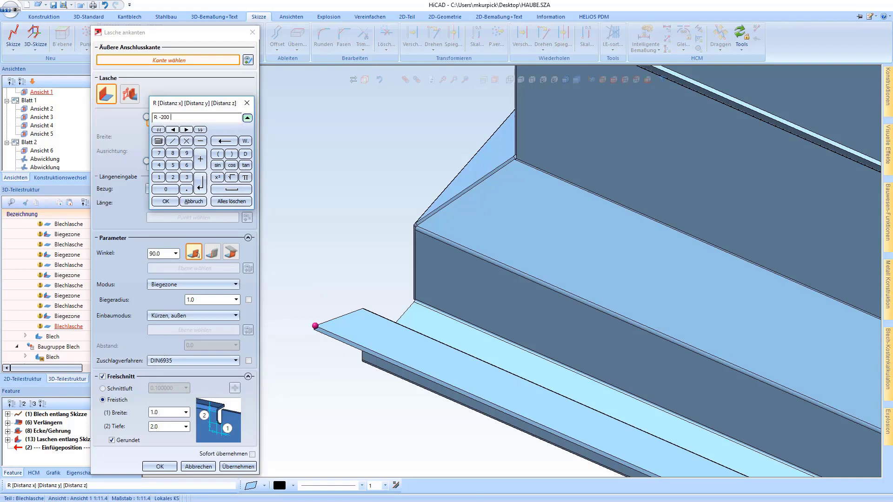
text(-200 0)
key(Return)
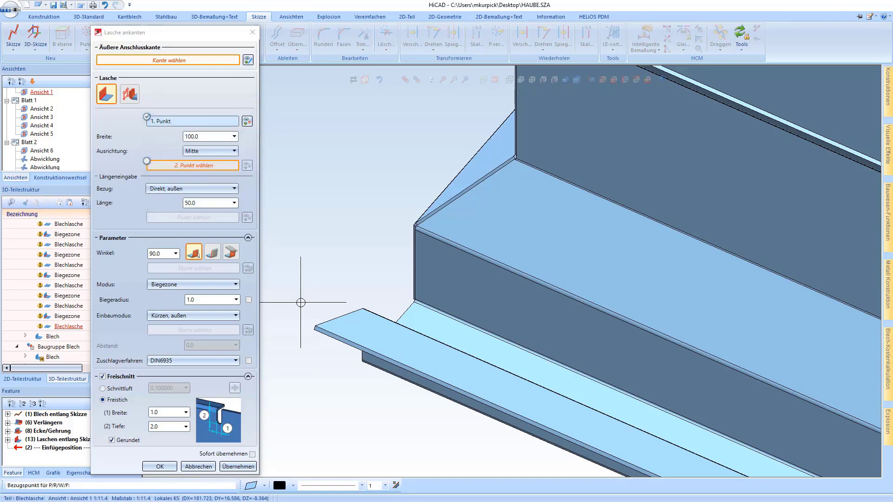
- Set the second point at R 200 0, pick the outer edge, and check the flange preview
scroll(300, 303, up, 5)
scroll(297, 303, down, 3)
scroll(516, 372, up, 6)
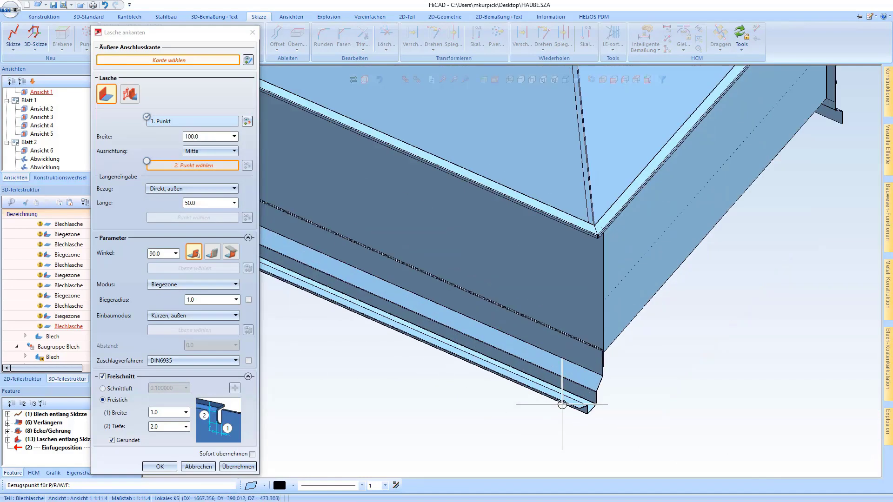
key(r)
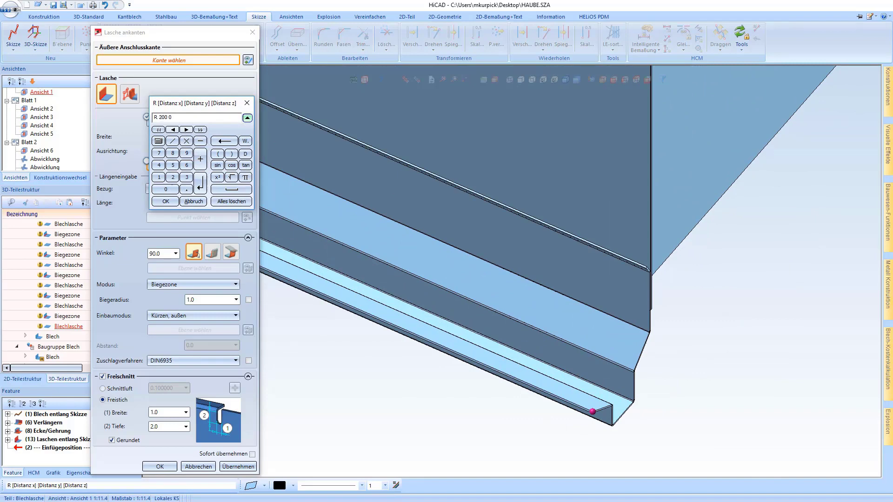
text(200 0)
key(Return)
scroll(494, 355, down, 2)
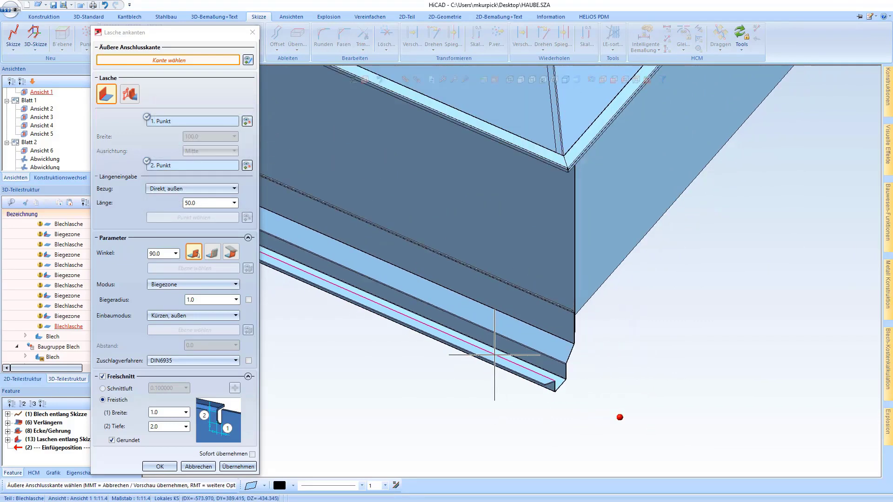
scroll(490, 355, up, 2)
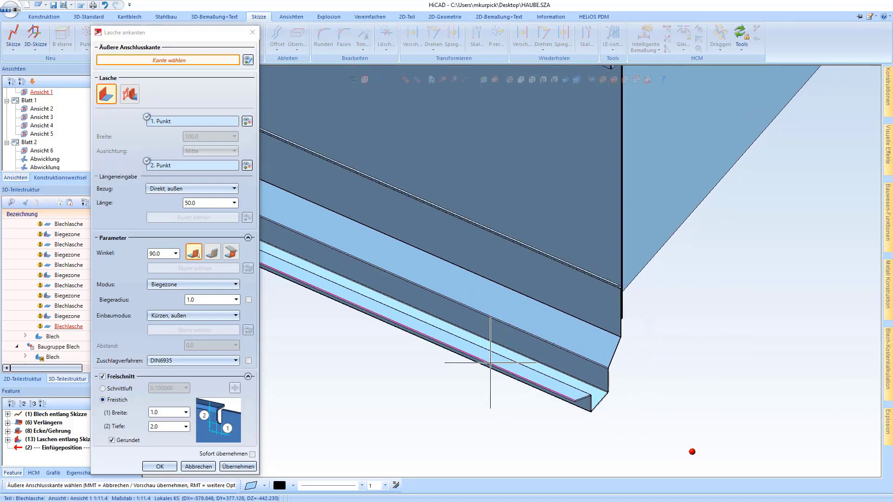
click(491, 362)
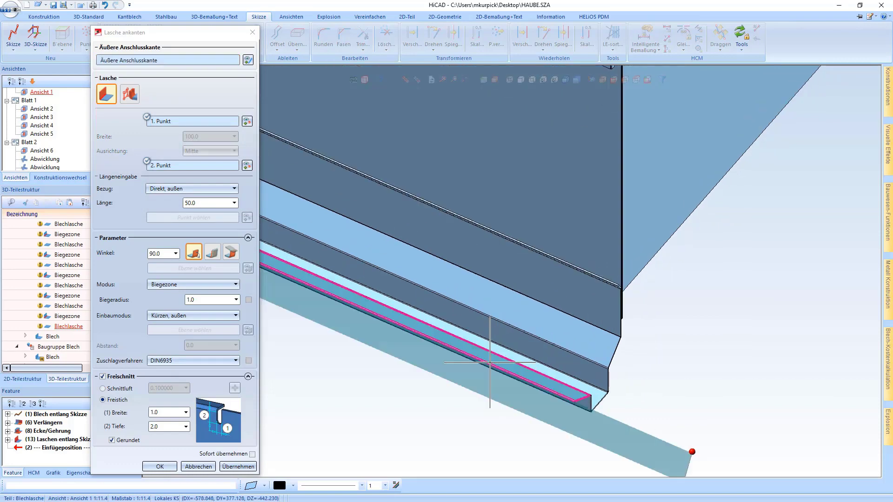
scroll(625, 439, up, 2)
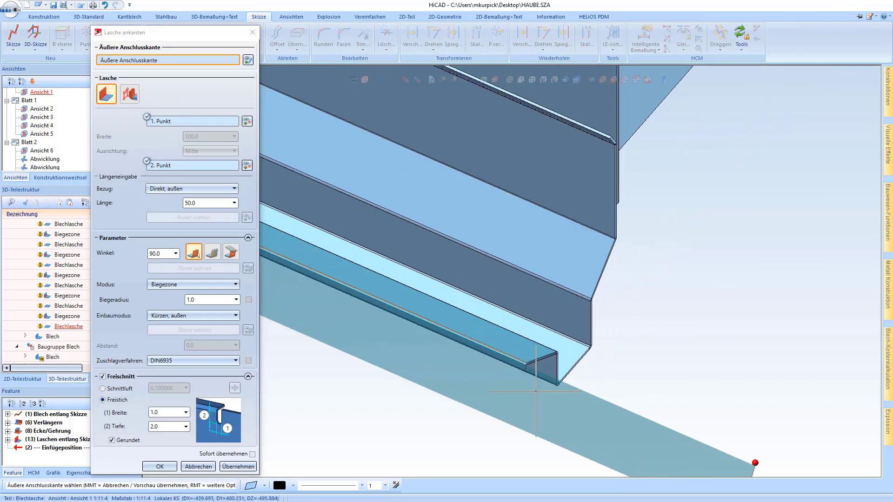
middle_drag(536, 391, 596, 392)
scroll(493, 367, up, 3)
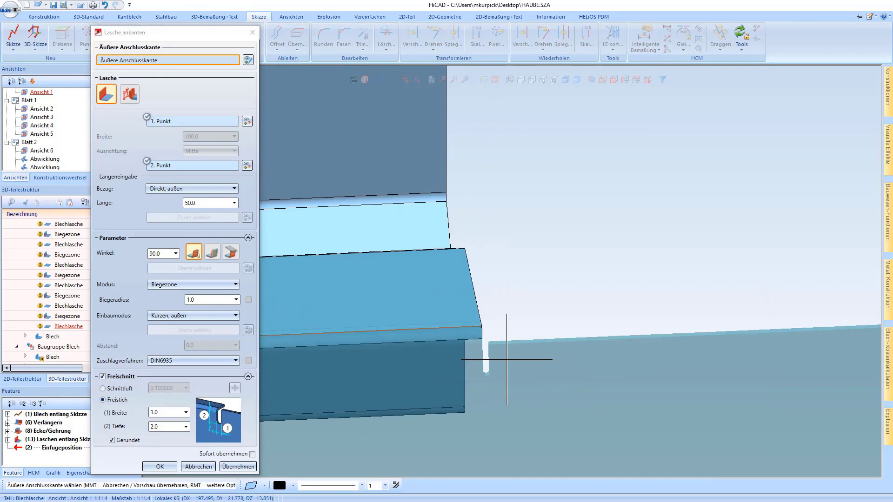
scroll(538, 369, down, 3)
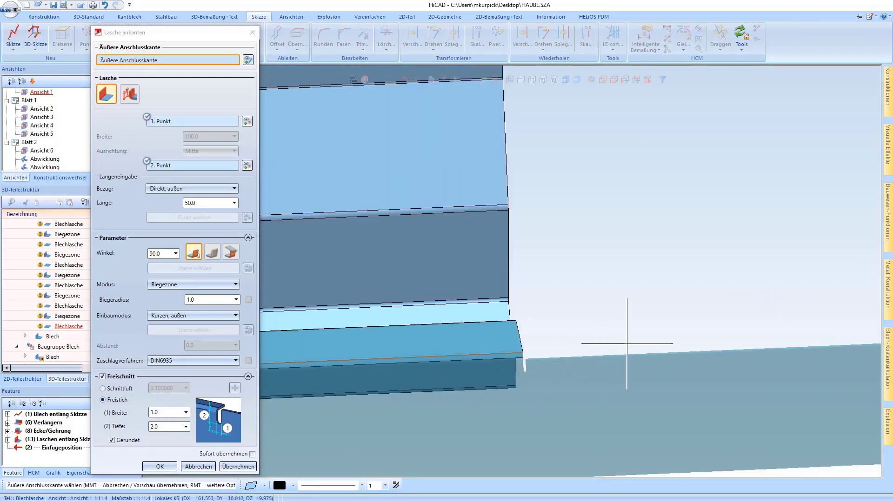
scroll(695, 318, down, 5)
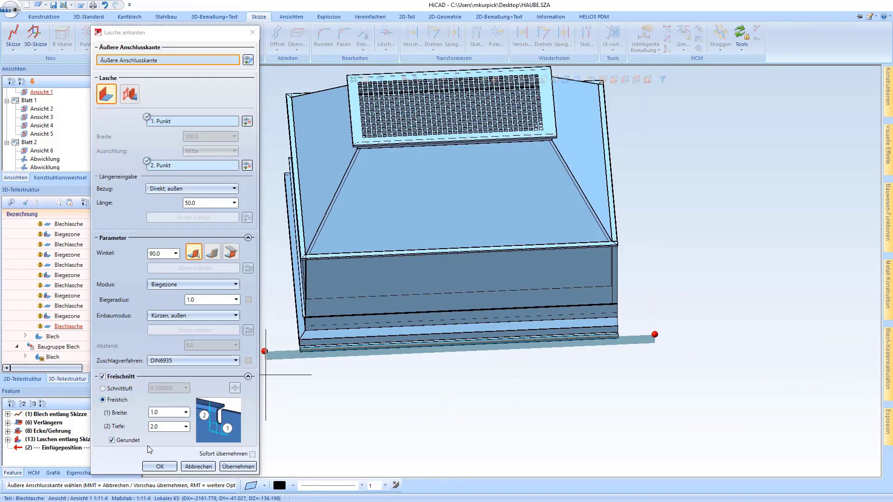
click(160, 467)
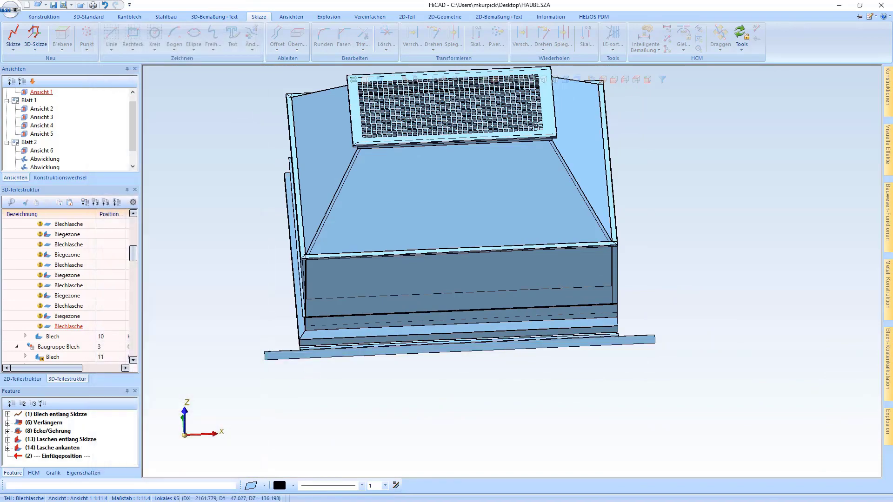
scroll(302, 352, up, 5)
middle_drag(302, 352, 364, 362)
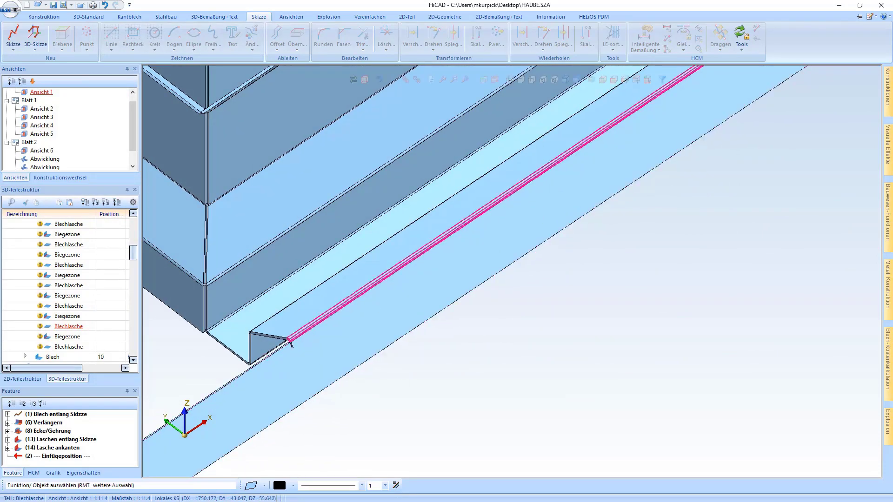
scroll(538, 383, down, 5)
scroll(543, 383, down, 3)
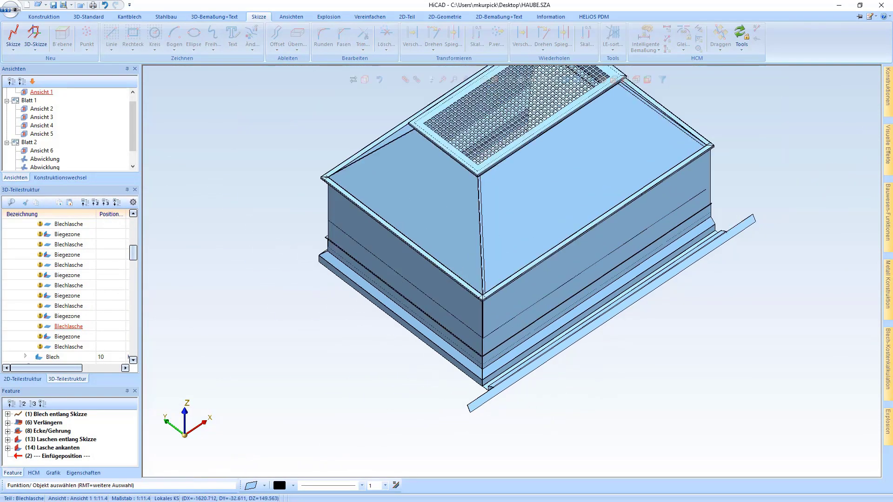
middle_drag(571, 306, 571, 289)
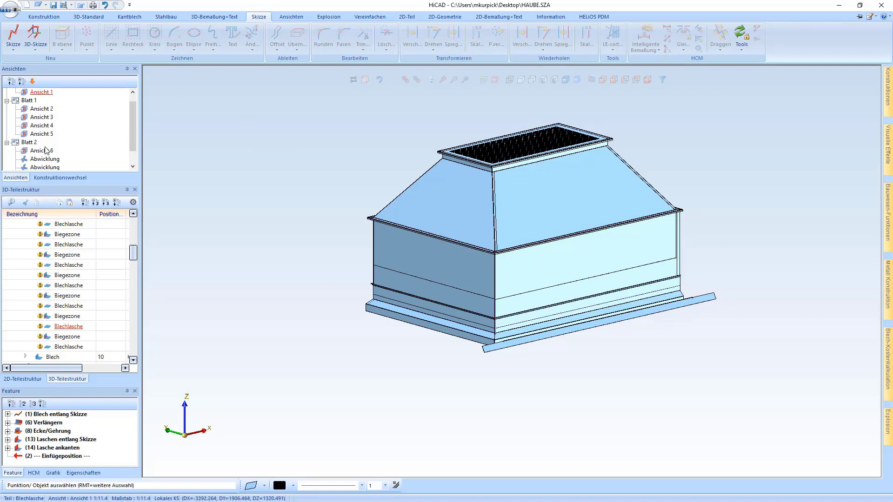
scroll(46, 150, down, 1)
- Open drawing sheet Blatt 2, activate a hood sheet-metal part, and list the development export options
double_click(31, 129)
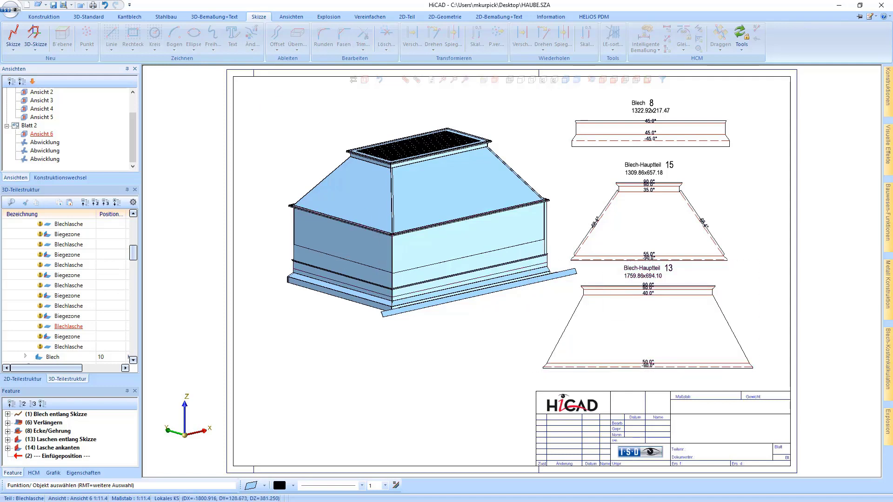
click(465, 246)
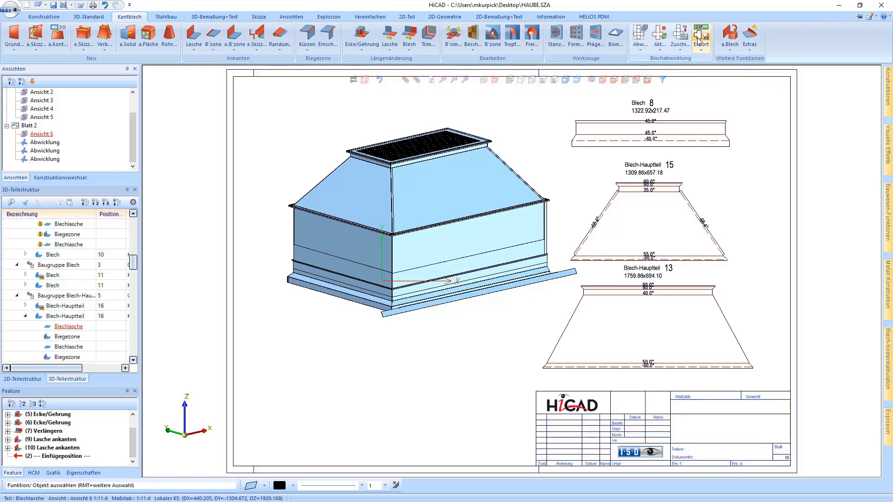
click(711, 51)
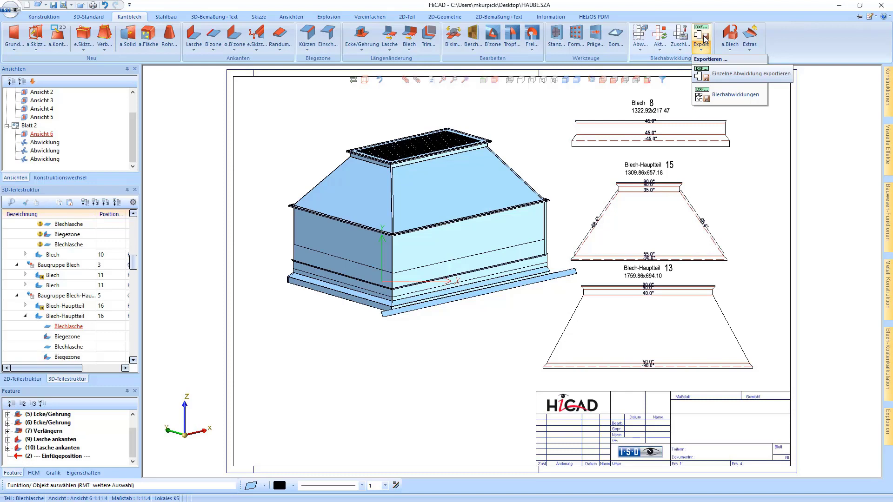
click(740, 74)
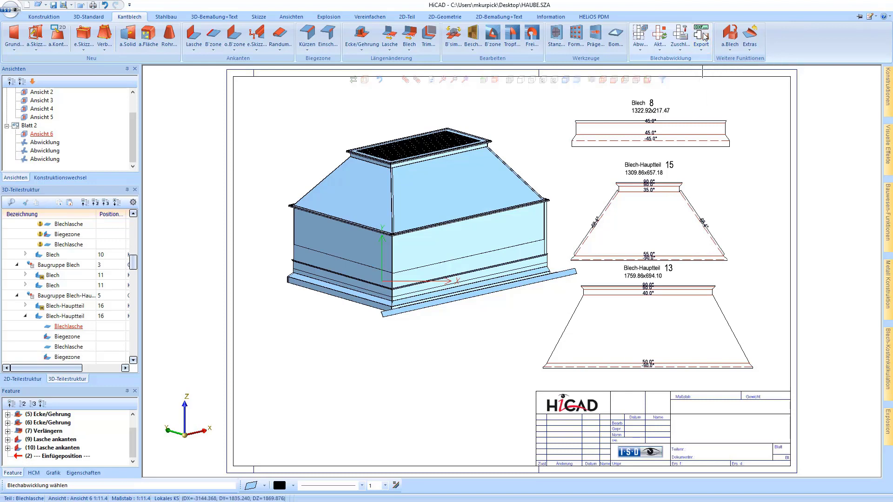
click(717, 125)
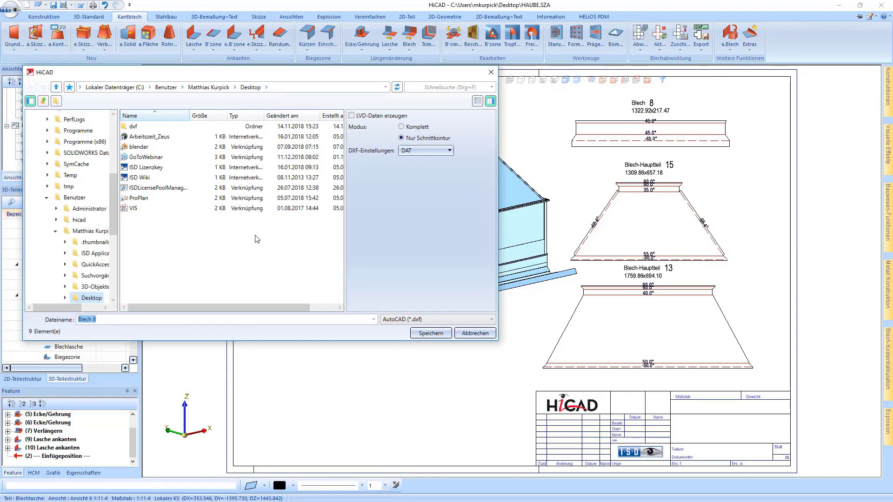
click(408, 319)
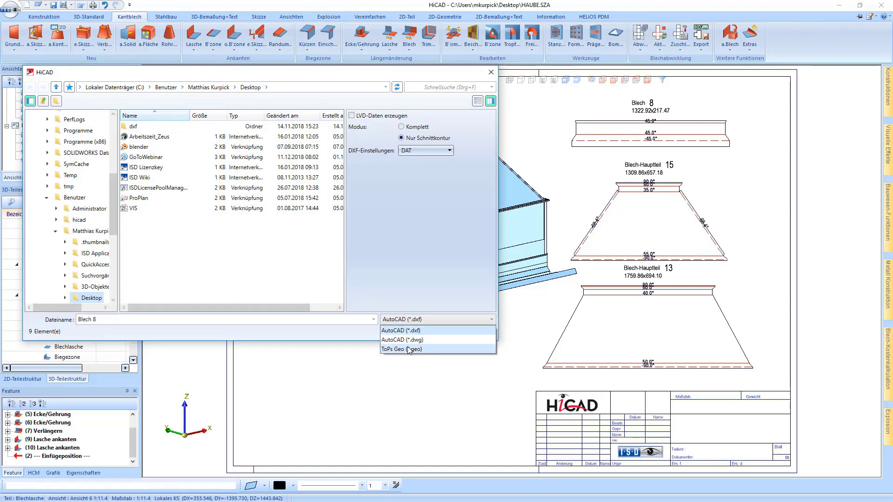
click(386, 348)
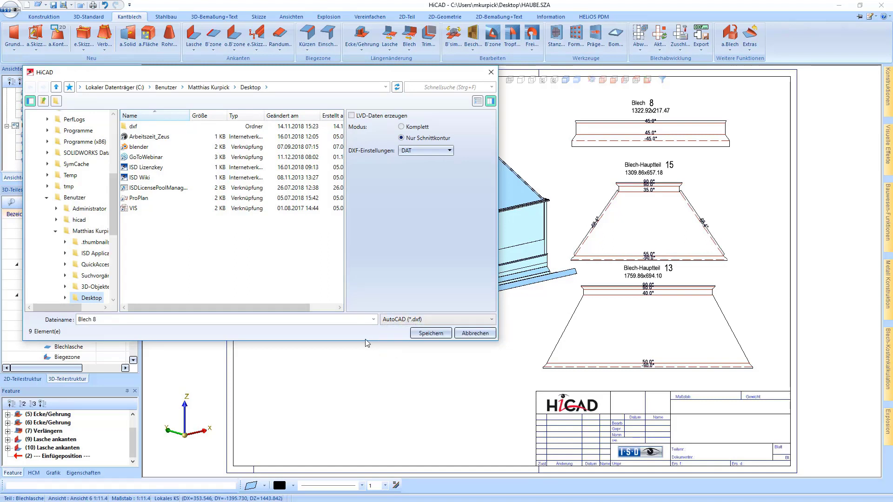
click(474, 334)
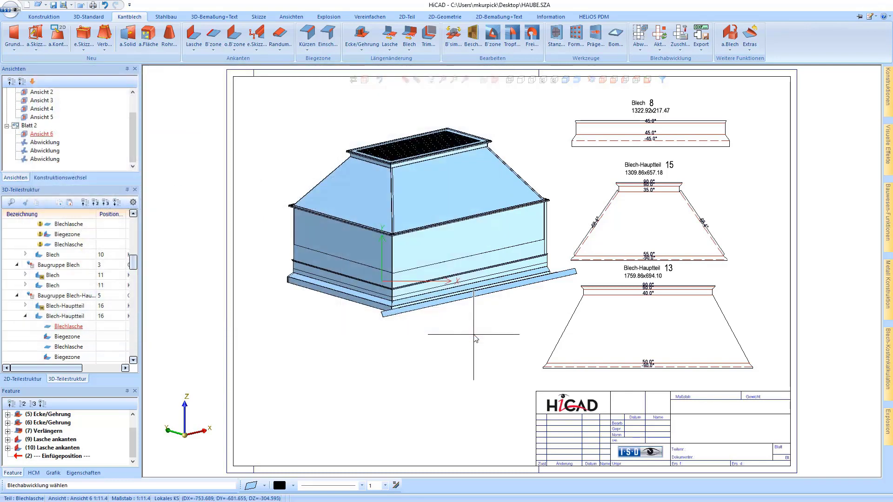
- Open Blechabwicklungen export, try DXF+LVD and TOPS Geo formats, then settle on DXF/DWG
click(701, 47)
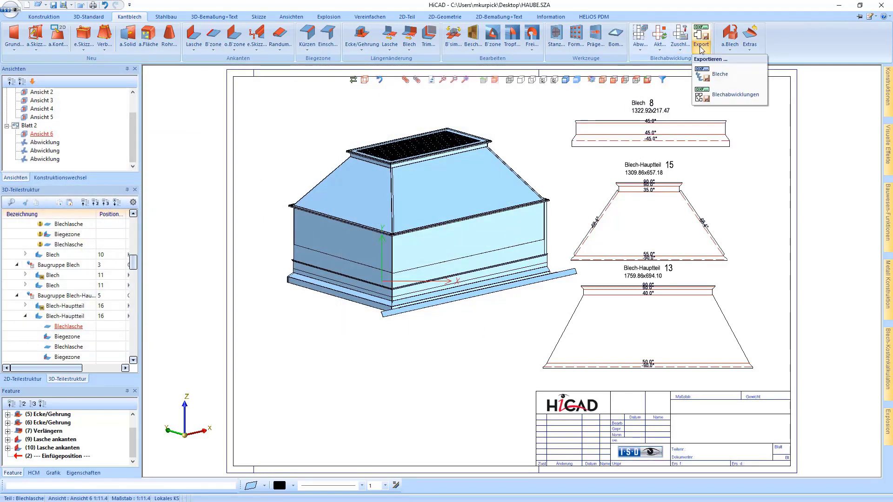
click(722, 77)
drag(217, 25, 344, 64)
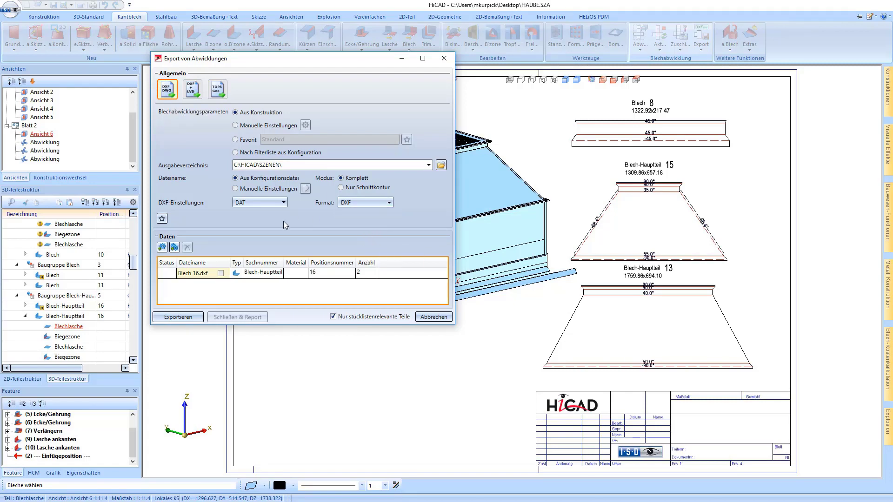
click(196, 93)
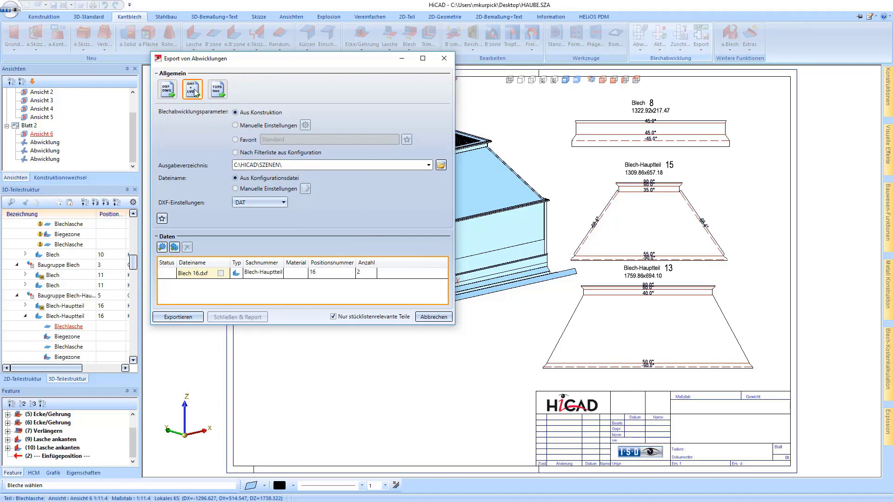
click(218, 92)
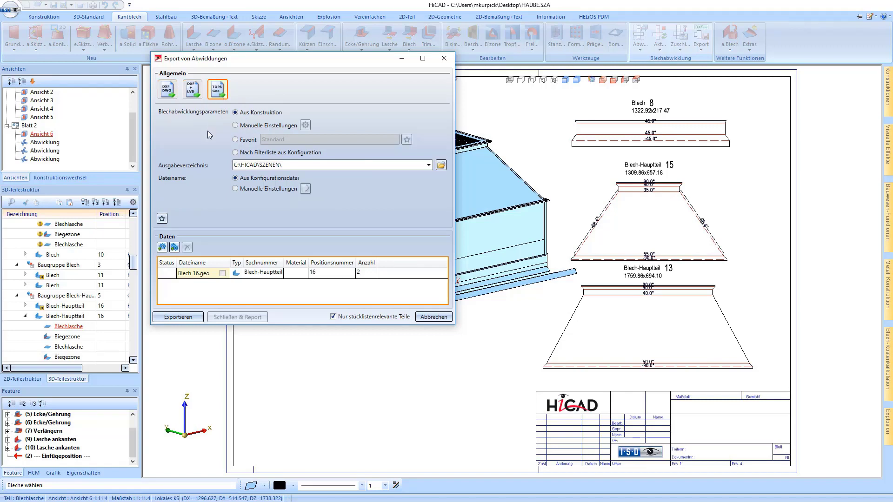
click(167, 88)
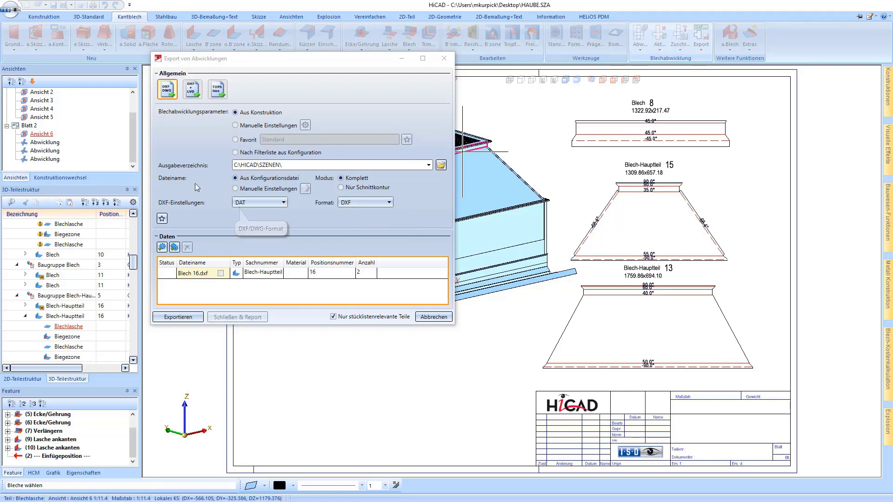
- Add all parts to the export list, review the Daten list, then cancel without exporting
click(174, 247)
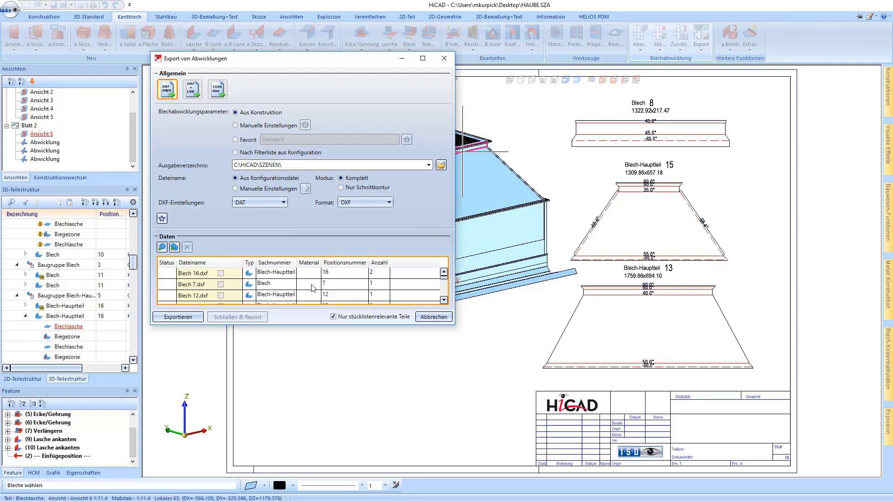
scroll(309, 285, down, 5)
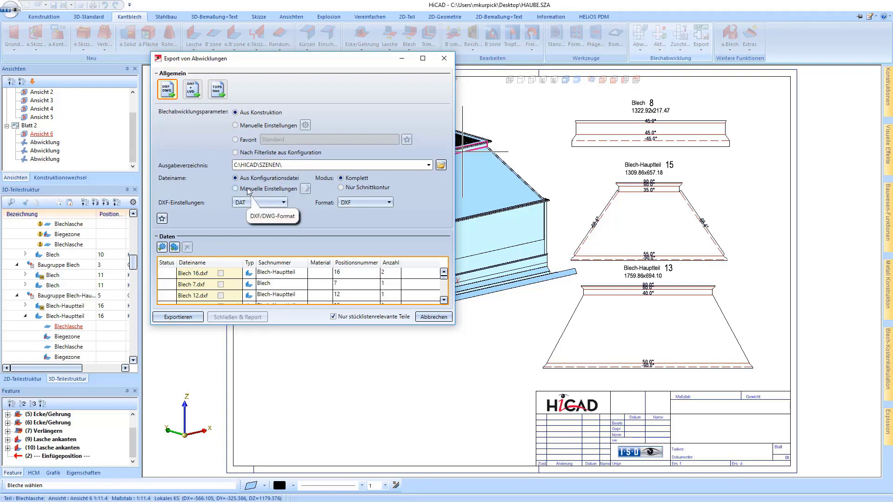
click(434, 317)
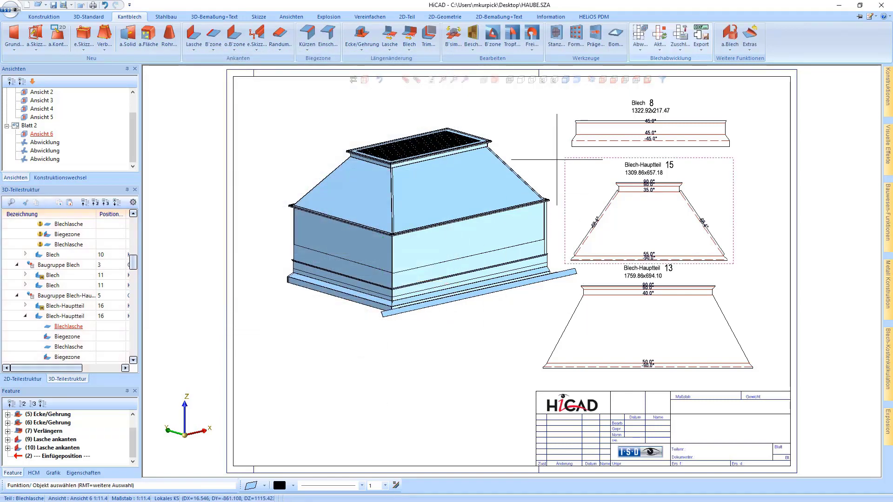
- Export the Blech 8, Blech 15 and Blech 13 developments as DXF files
click(703, 50)
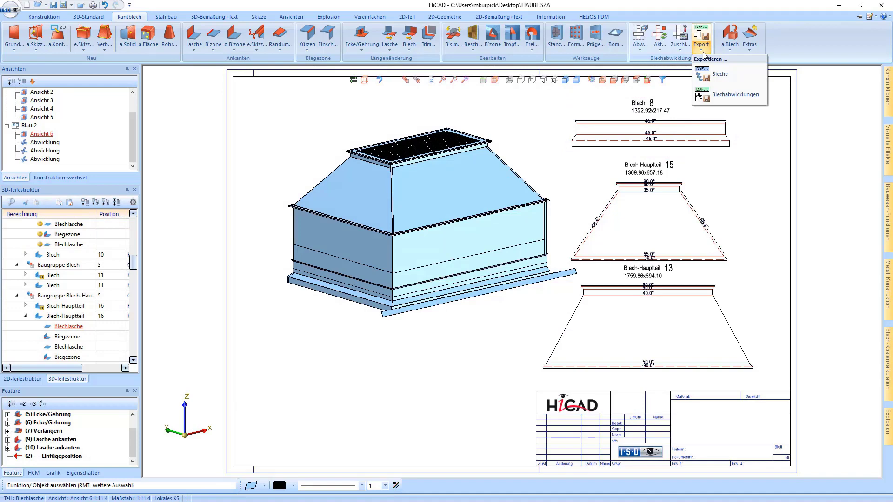
click(703, 96)
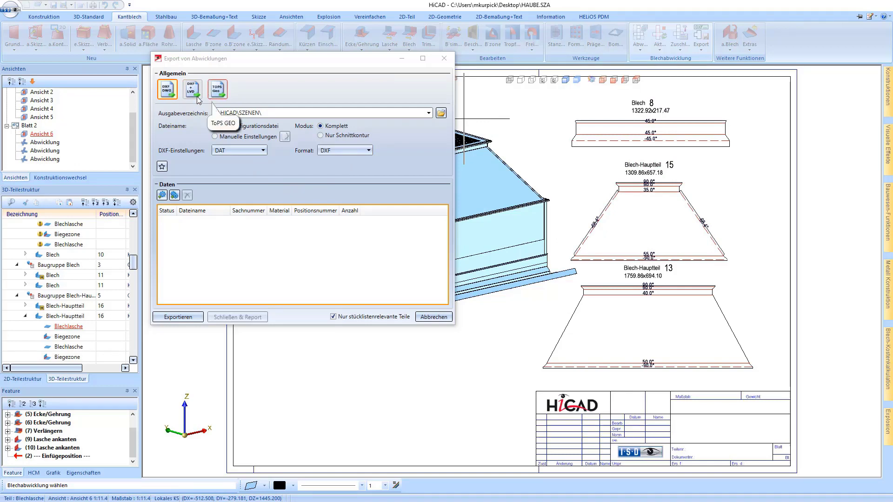
click(162, 196)
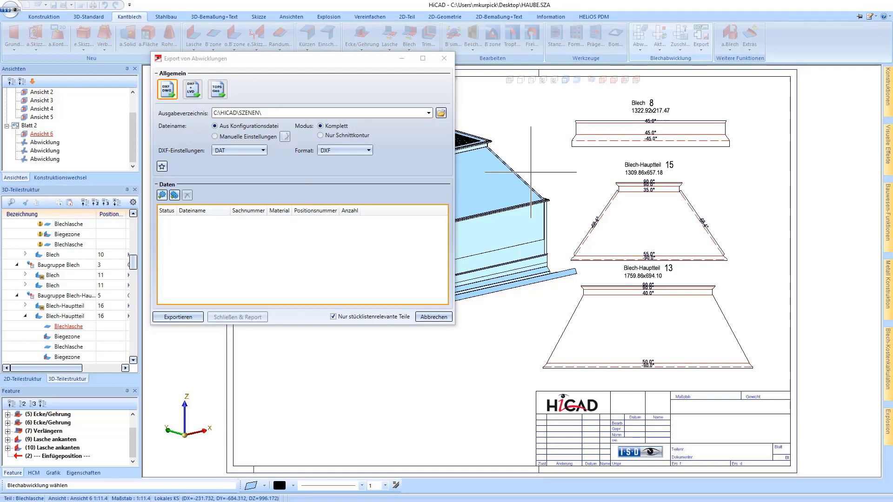
click(590, 150)
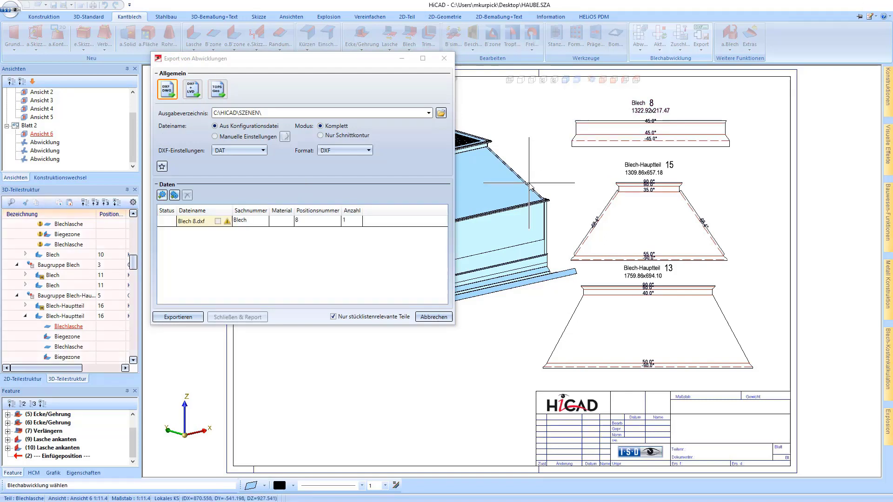
click(570, 212)
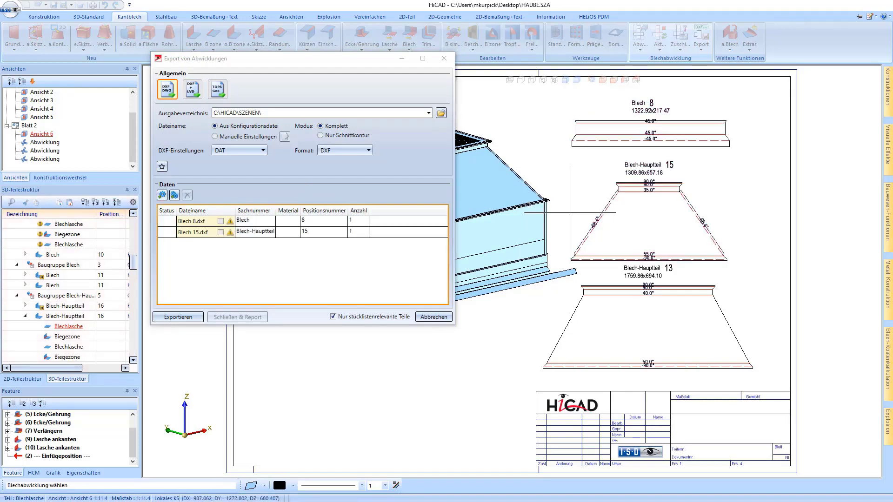
click(175, 196)
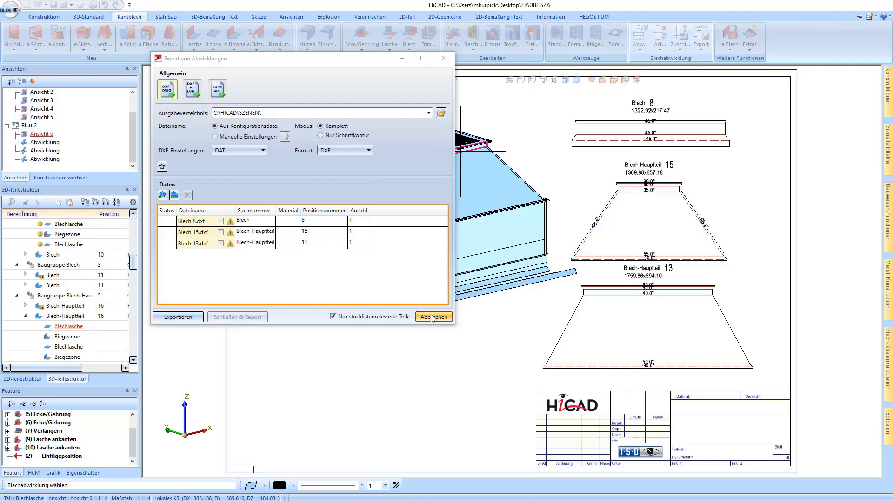
click(195, 320)
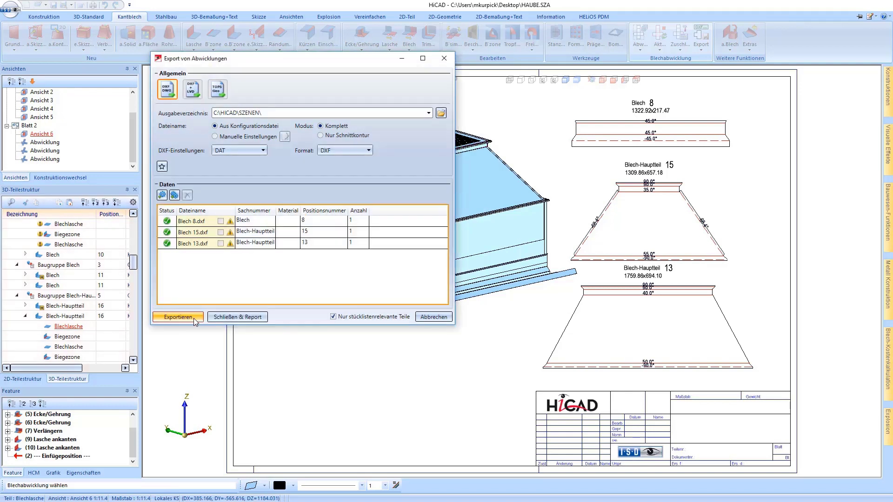
- Send the Exp.HiCAD export report table to the drawing frame's lower-left corner on Blatt 2
click(246, 318)
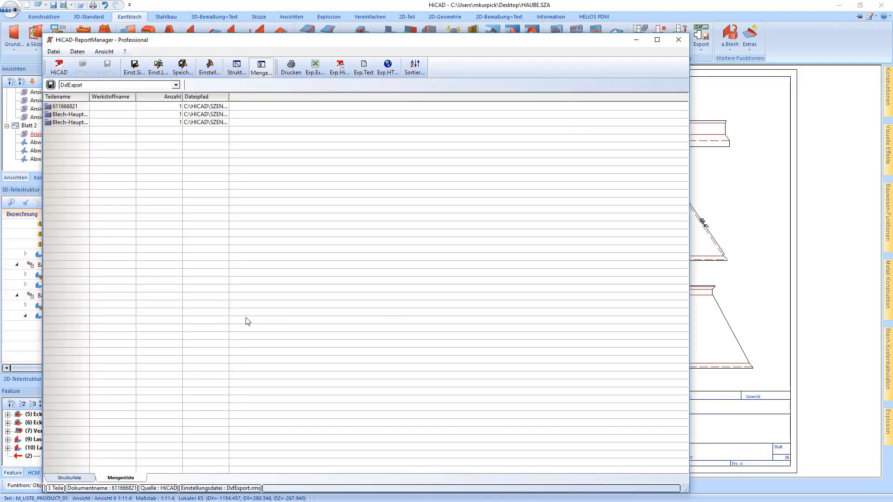
click(341, 68)
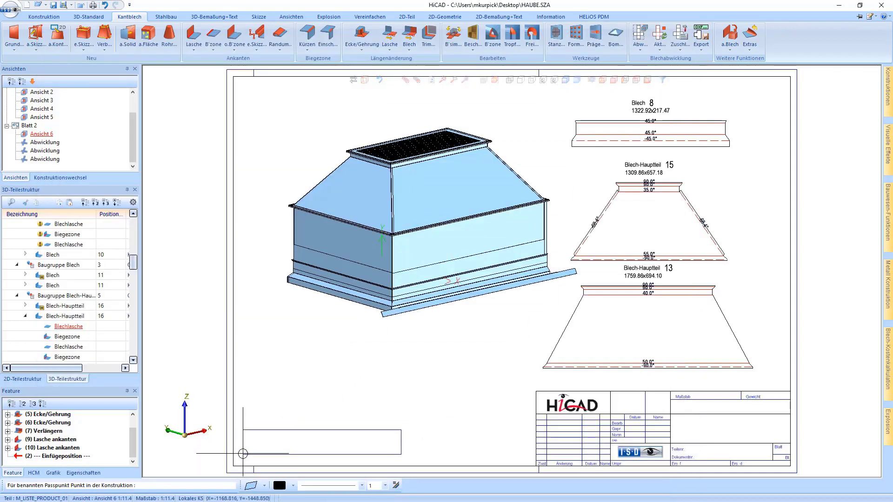
click(232, 466)
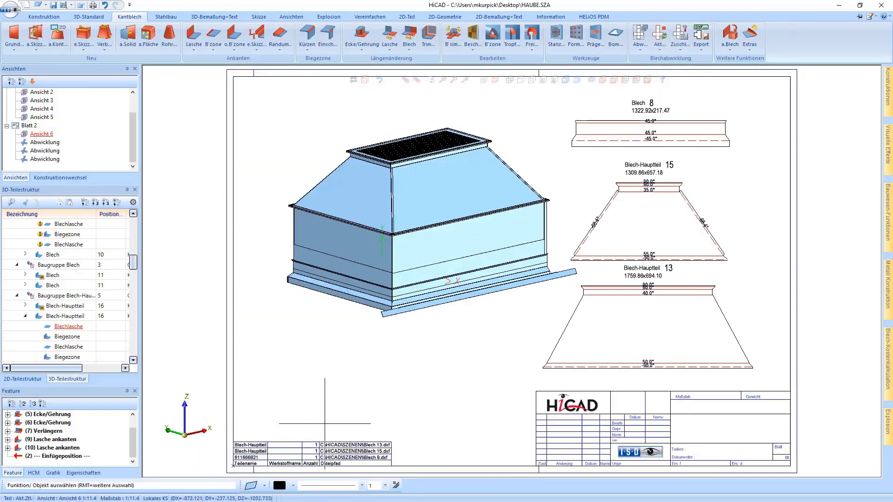